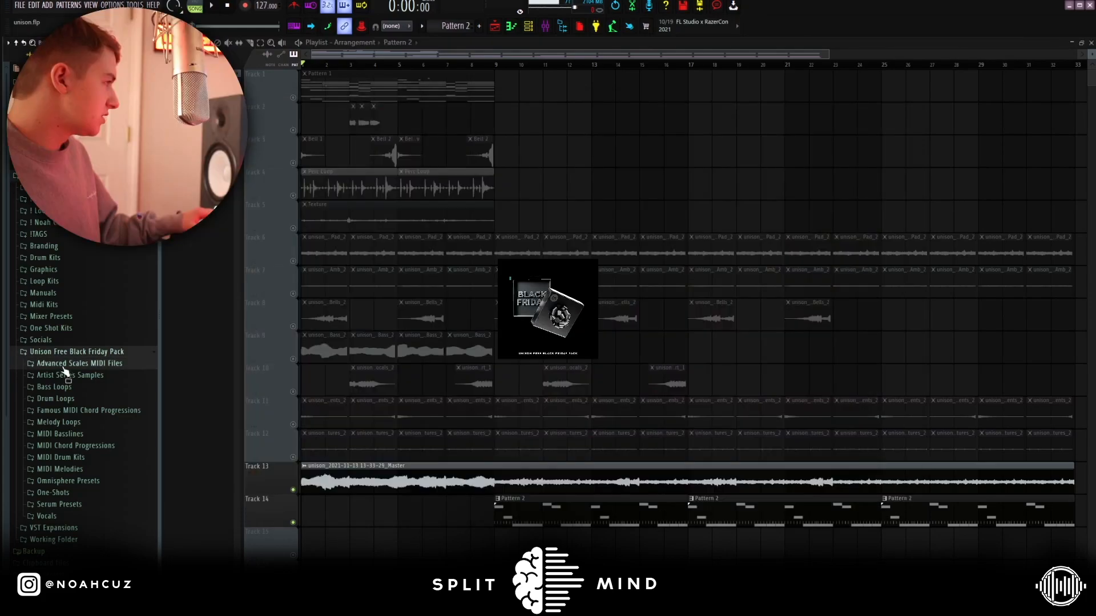
Browse the Unison Free Black Friday Pack, including its Advanced Scales MIDI Files, Melody Loops and Vocals folders.
left_click(83, 367)
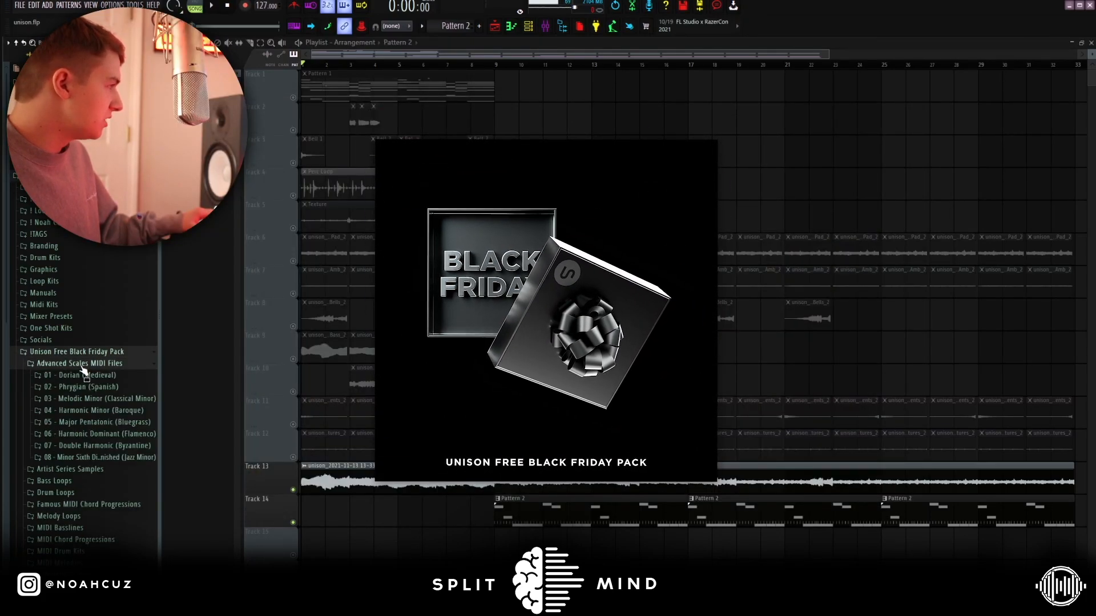
left_click(83, 365)
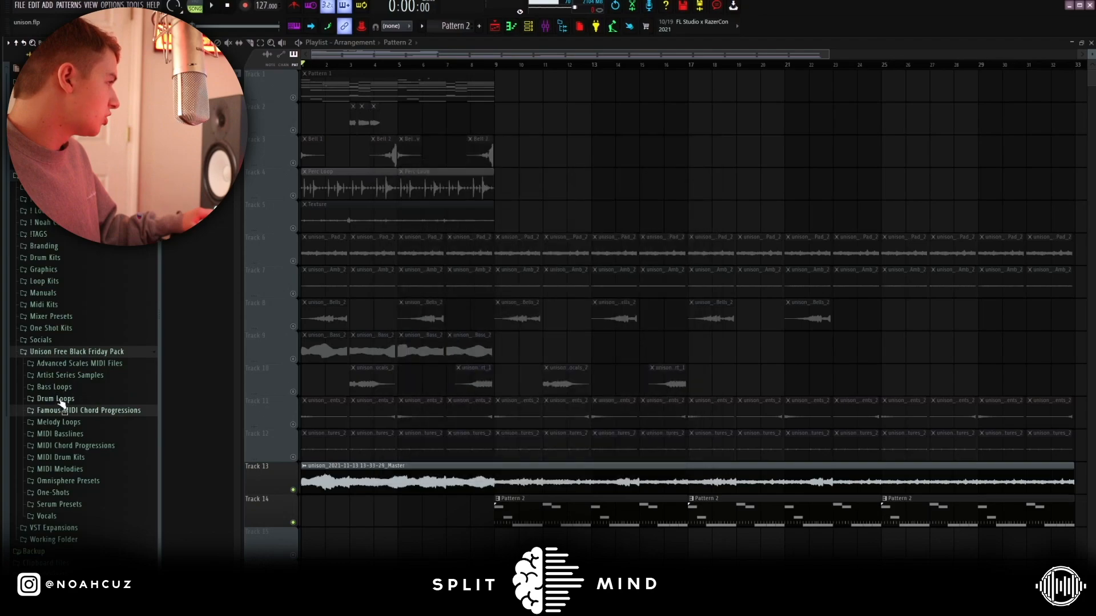
left_click(102, 423)
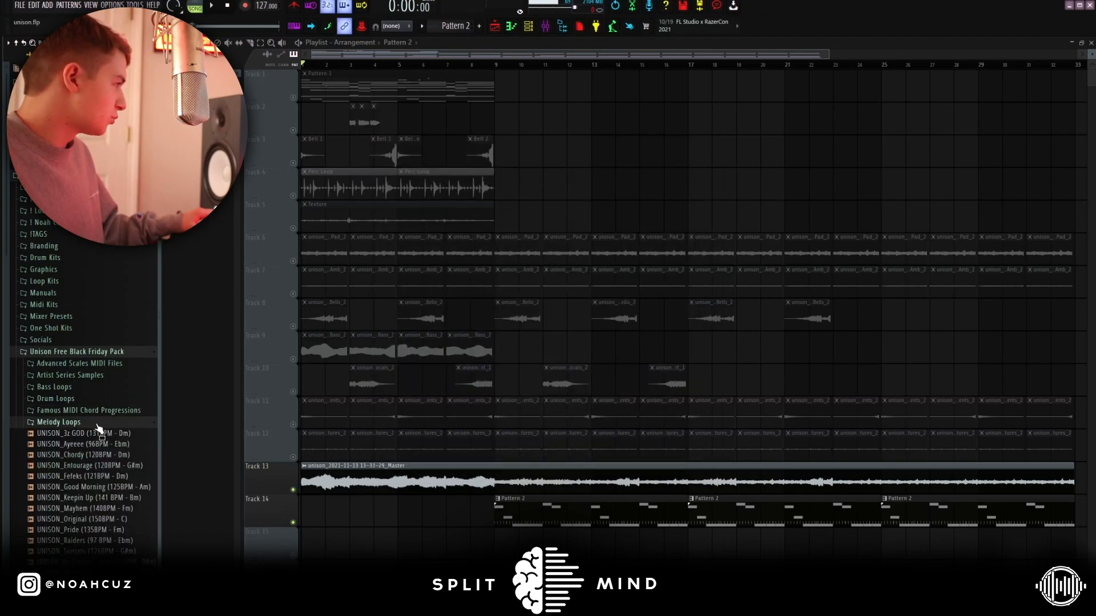
left_click(98, 425)
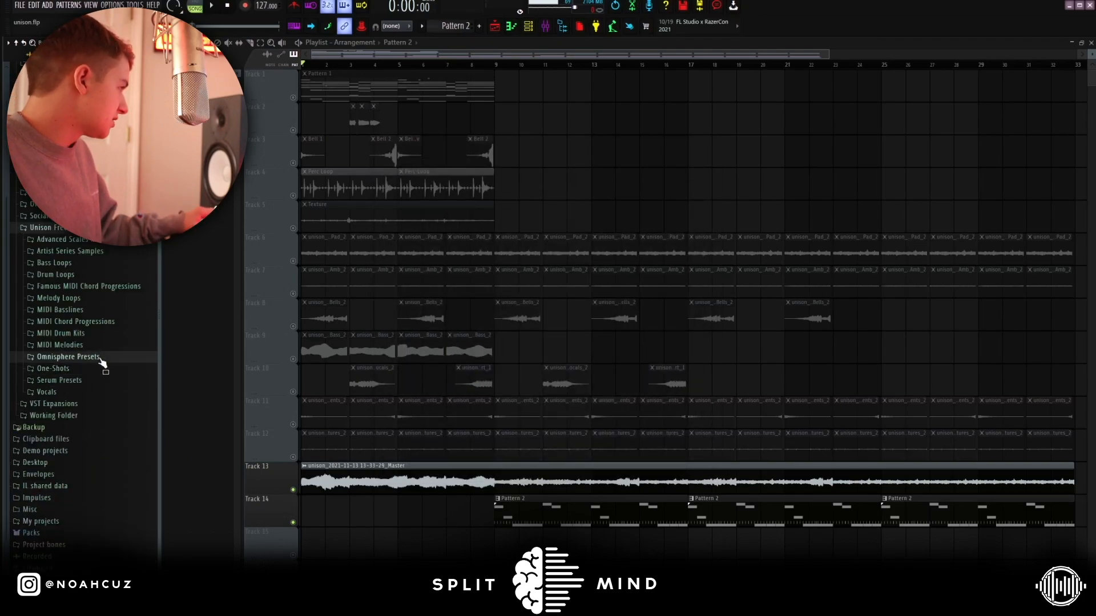
left_click(94, 393)
left_click(55, 402)
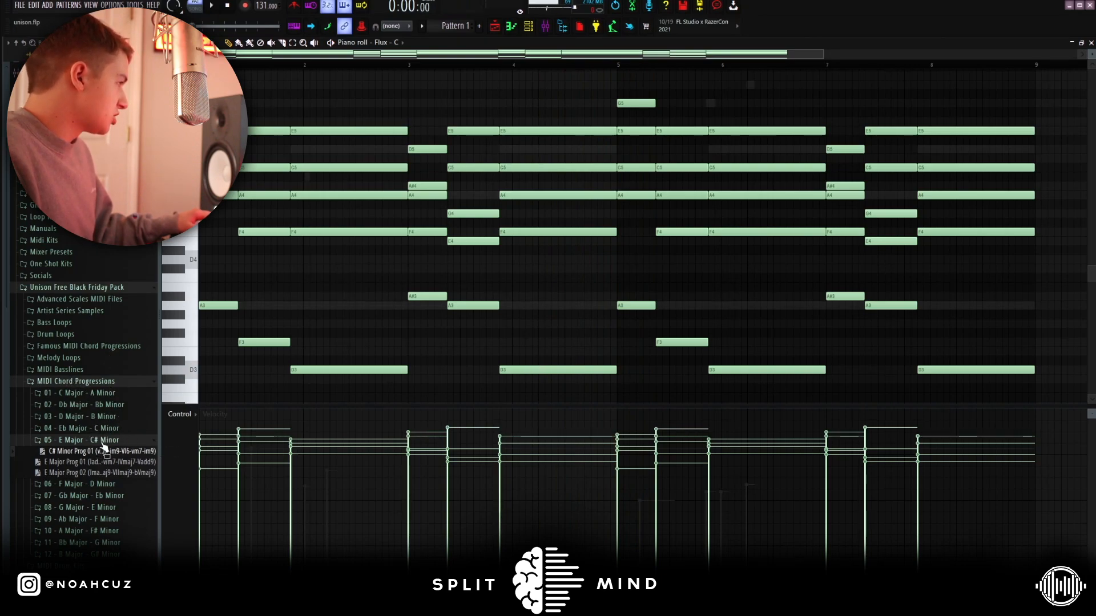
Import the C# Minor Prog 01 chord progression into the Flux piano roll and transpose it up one semitone.
left_click_drag(104, 448, 152, 438)
left_click_drag(366, 334, 364, 335)
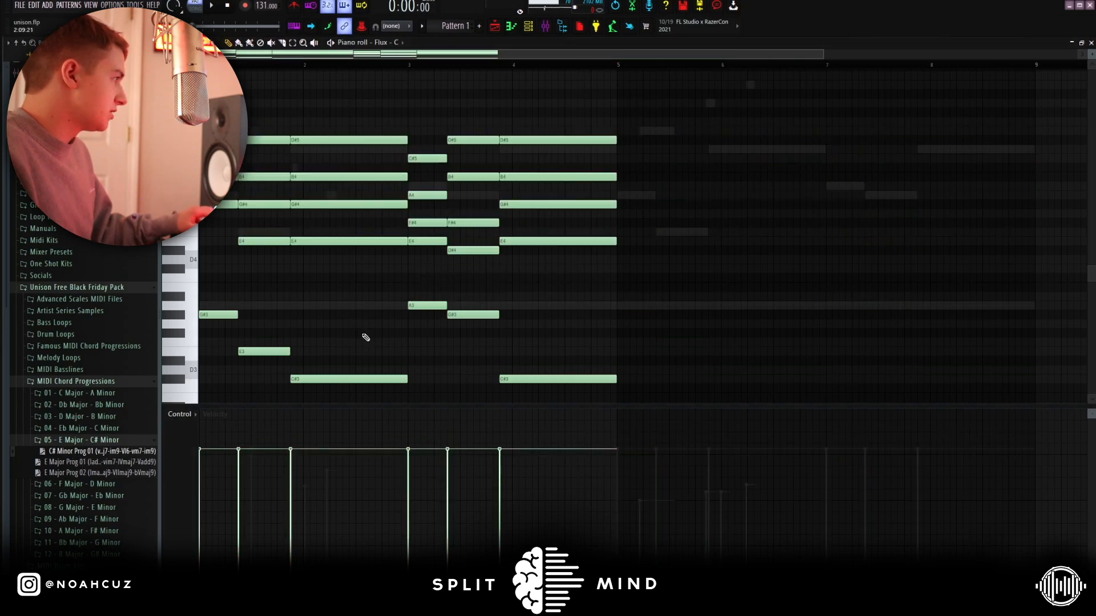
key("Up")
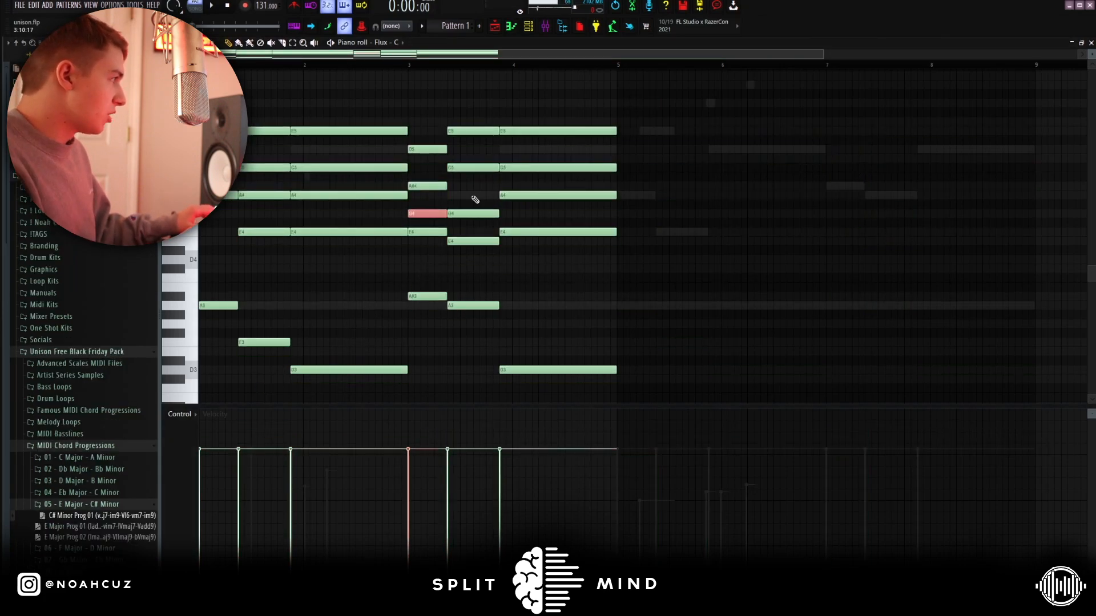
Duplicate all the transposed chord notes into the following four bars.
key("ctrl+a")
key("ctrl+b")
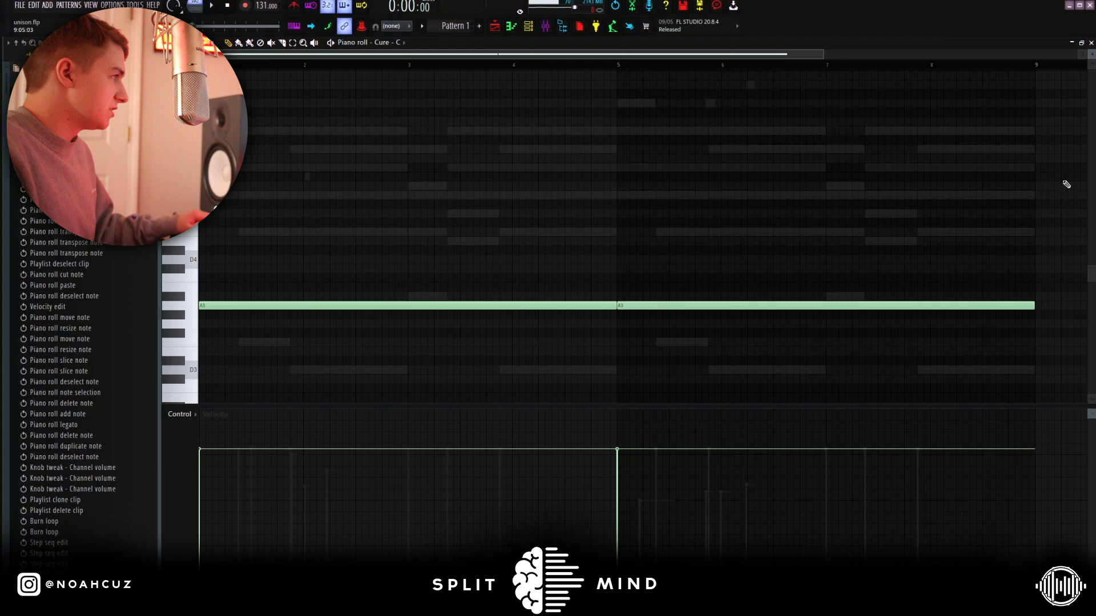
Play the sustained A3 notes of the Cure part and check the Amb channel in the mixer.
key("space")
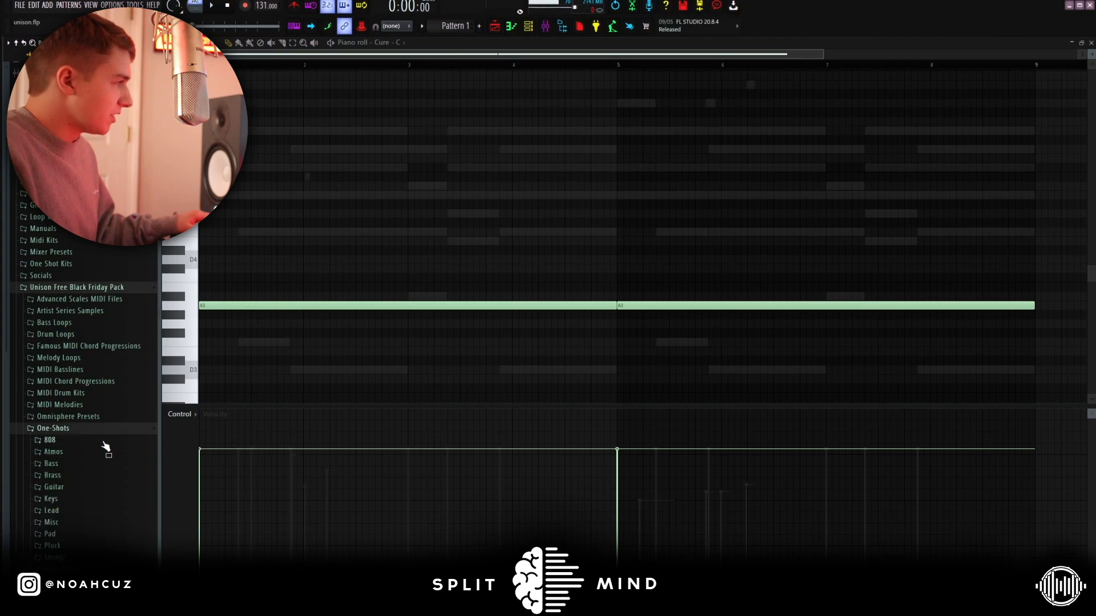
left_click(546, 25)
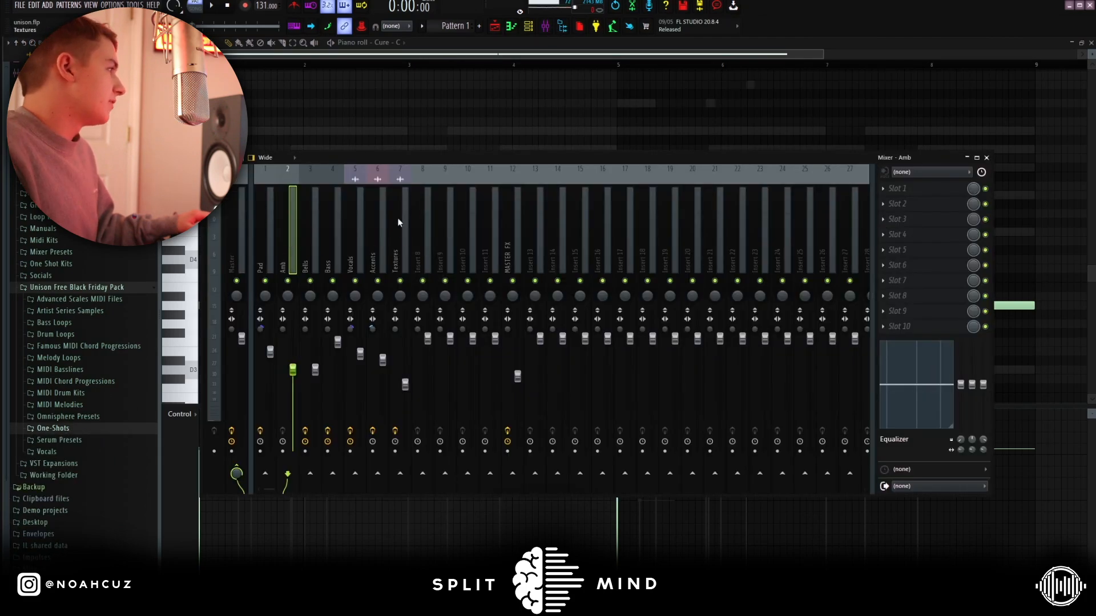
key("F9")
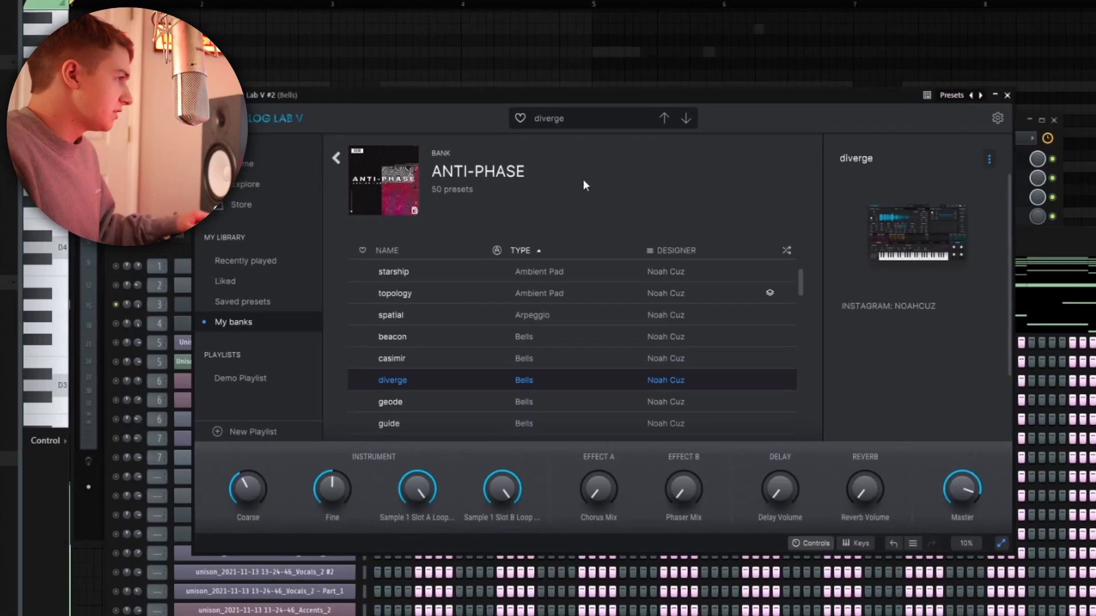
Play the Analog Lab V #2 bells melody and review the Pro-Q 3 and EchoBoy Jr effects on the Bells channel.
left_click(1030, 242)
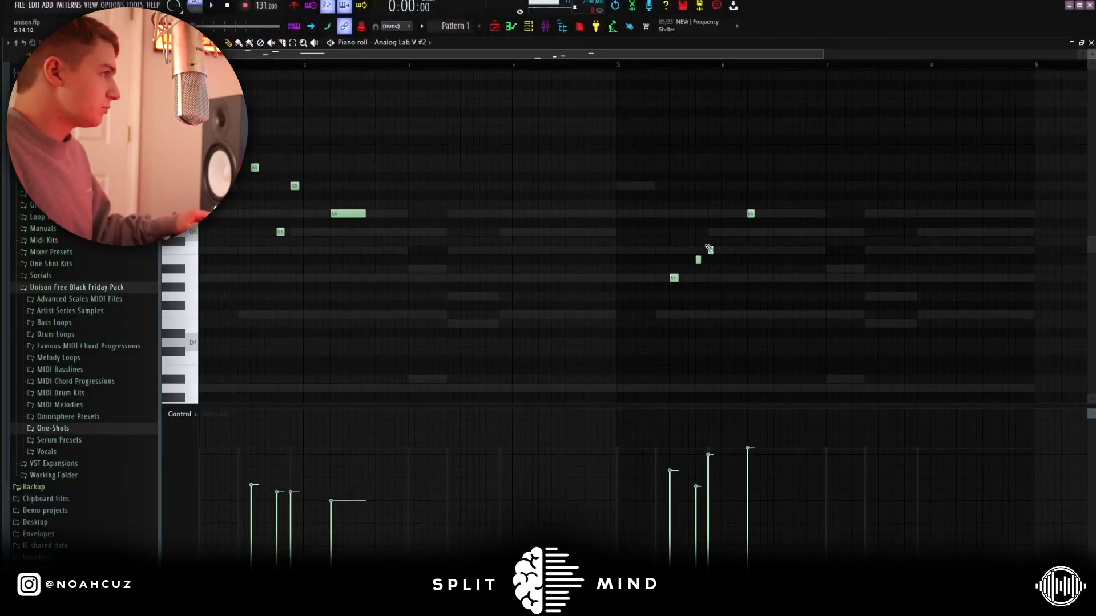
key("space")
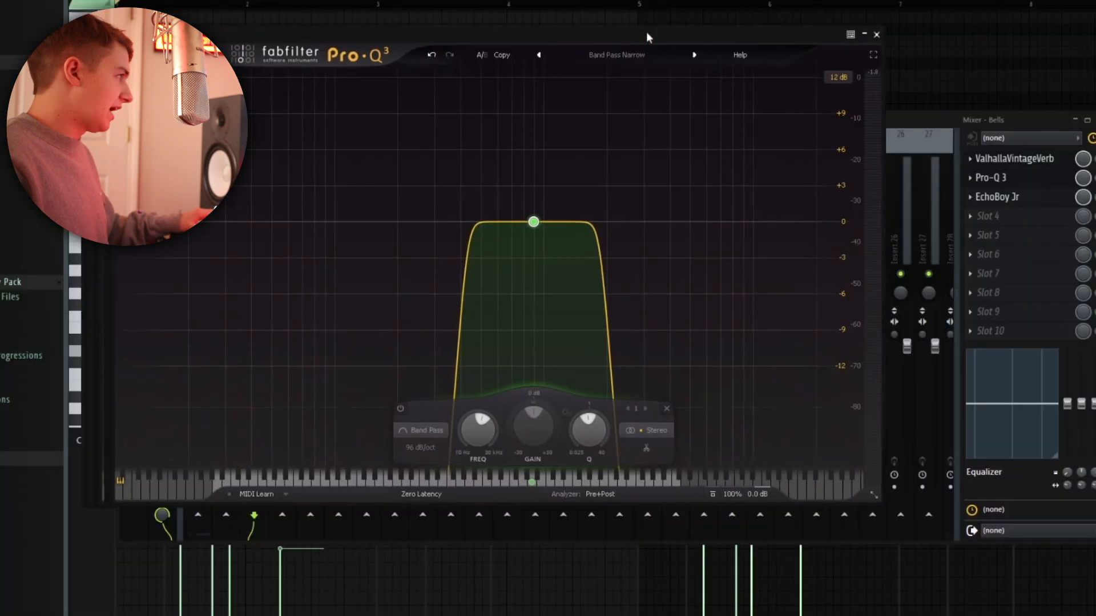
left_click_drag(647, 33, 676, 33)
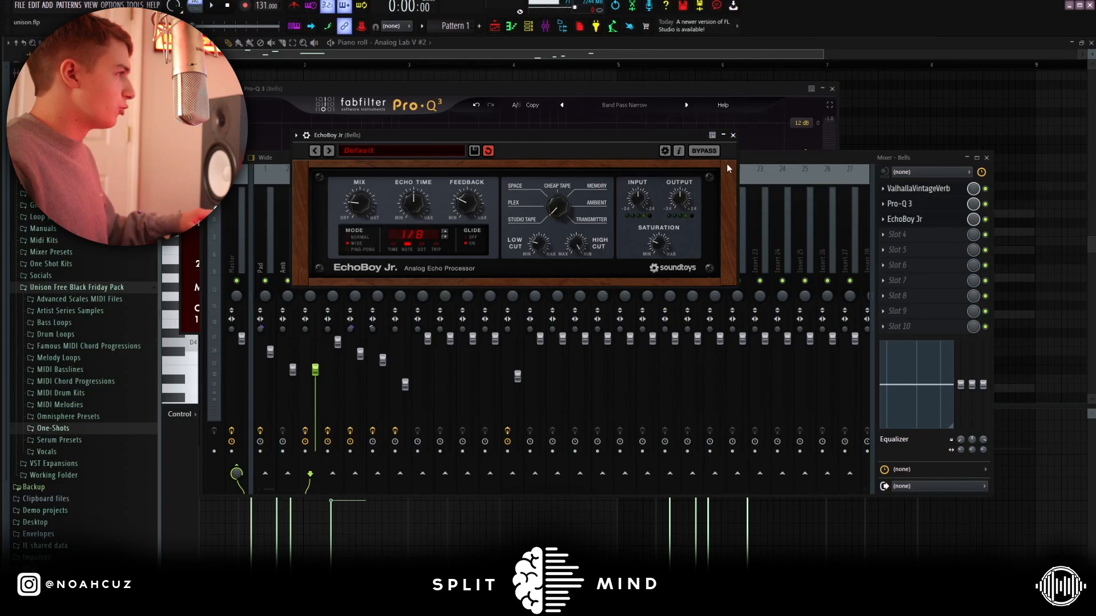
left_click(748, 159)
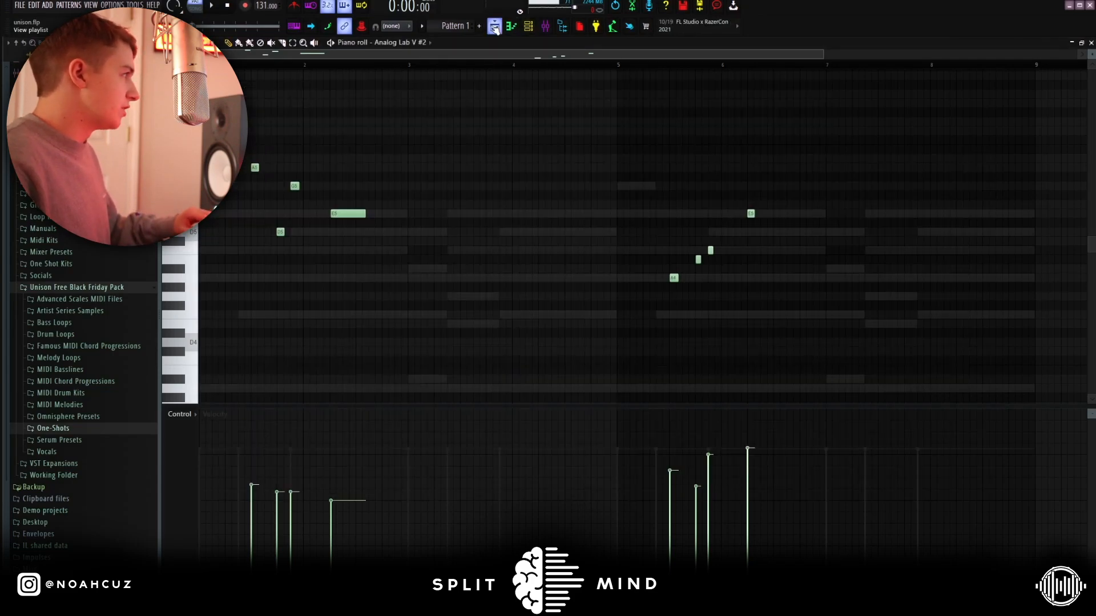
Listen to the Analog Lab V line of A4, F4, D5 and A#4 notes in the piano roll.
left_click(494, 27)
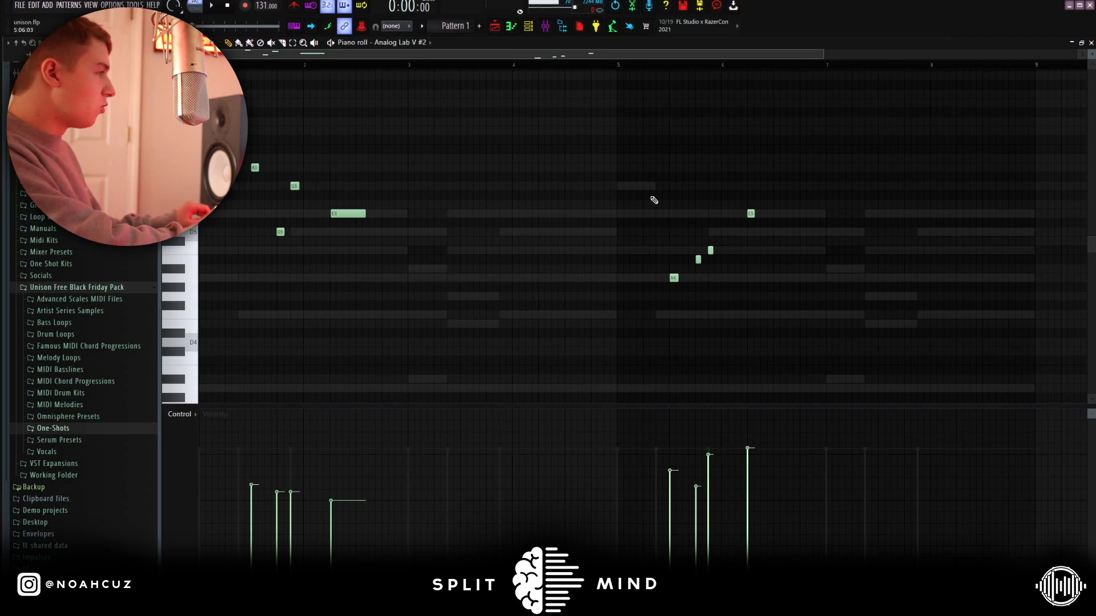
key("alt+y")
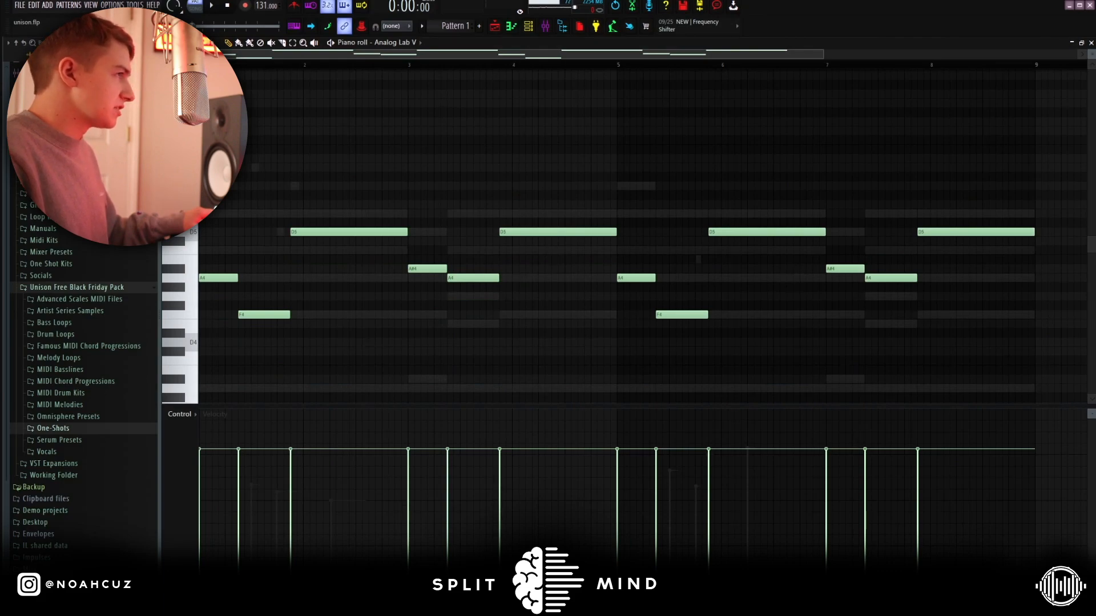
key("space")
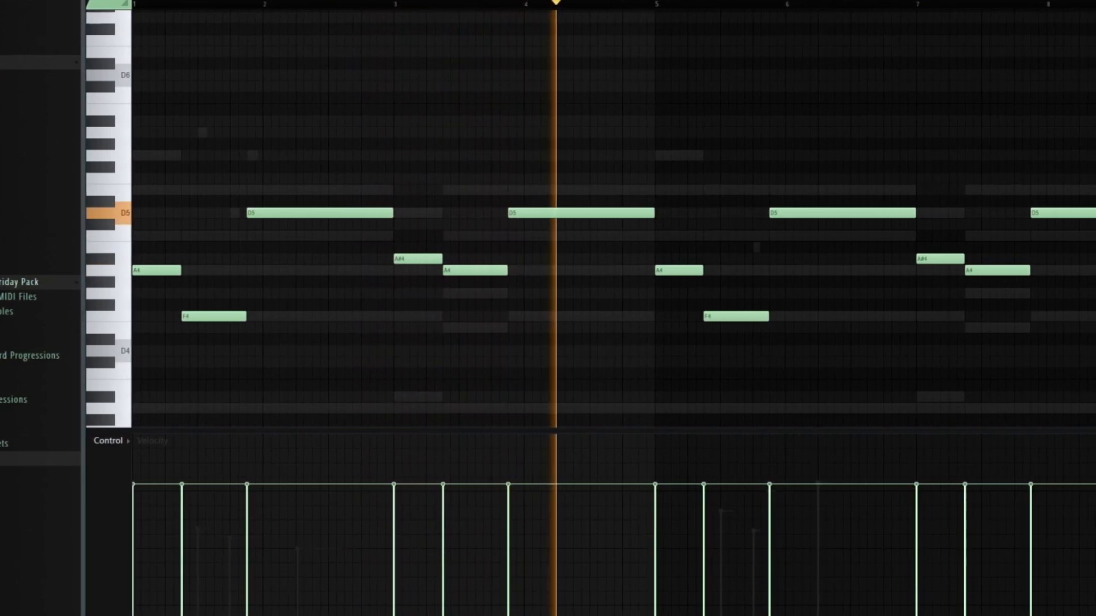
key("space")
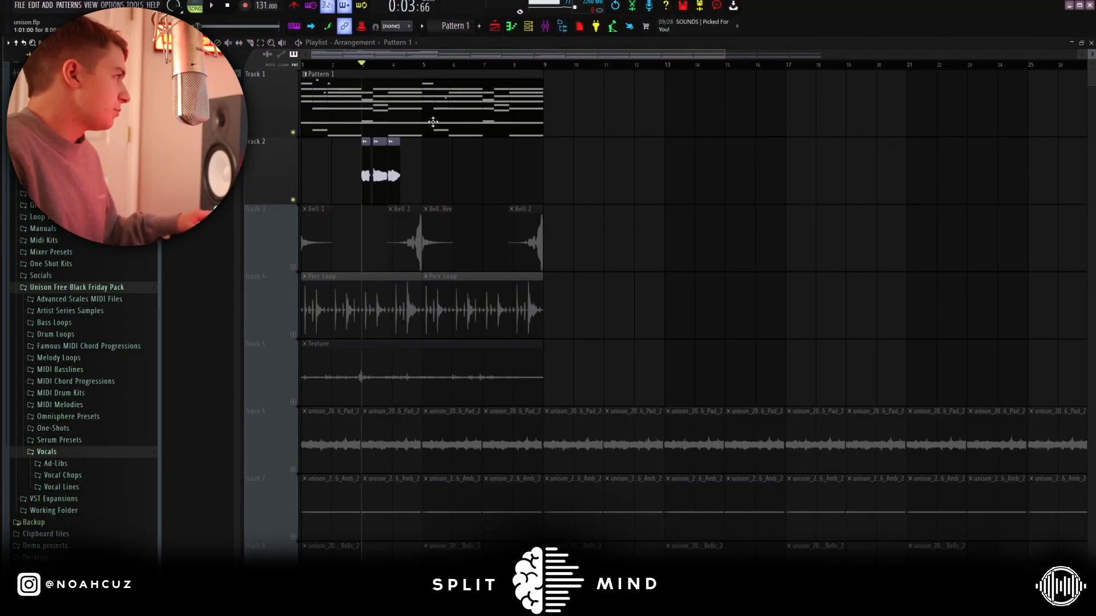
Place the playhead just before the vocal clips on Track 2 and examine the effects on the Vocals mixer channel.
scroll(379, 167, "up", 5)
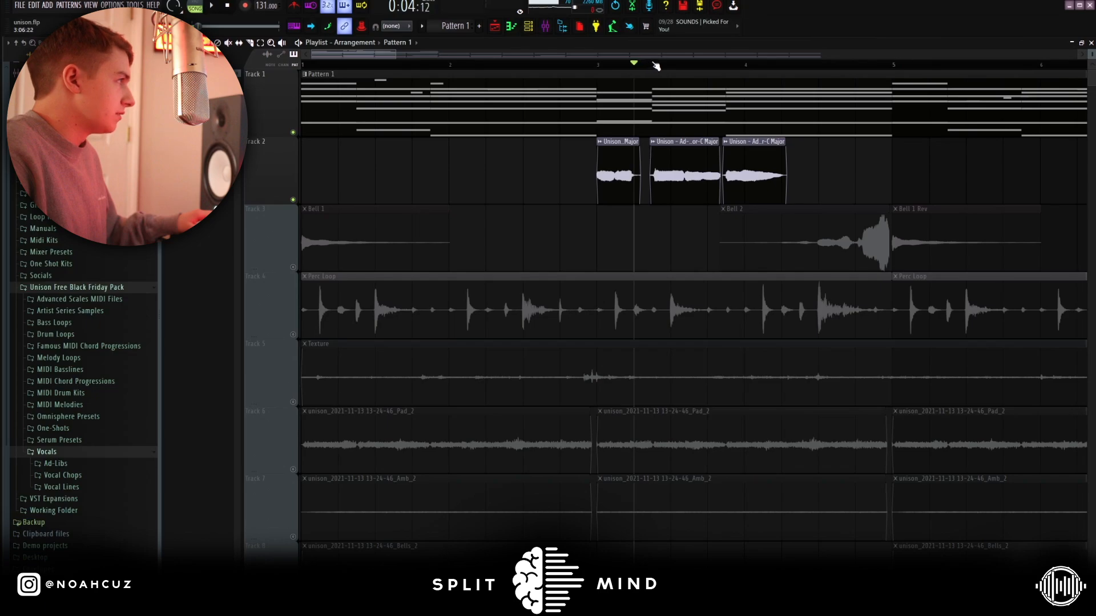
left_click_drag(669, 66, 559, 64)
key("F9")
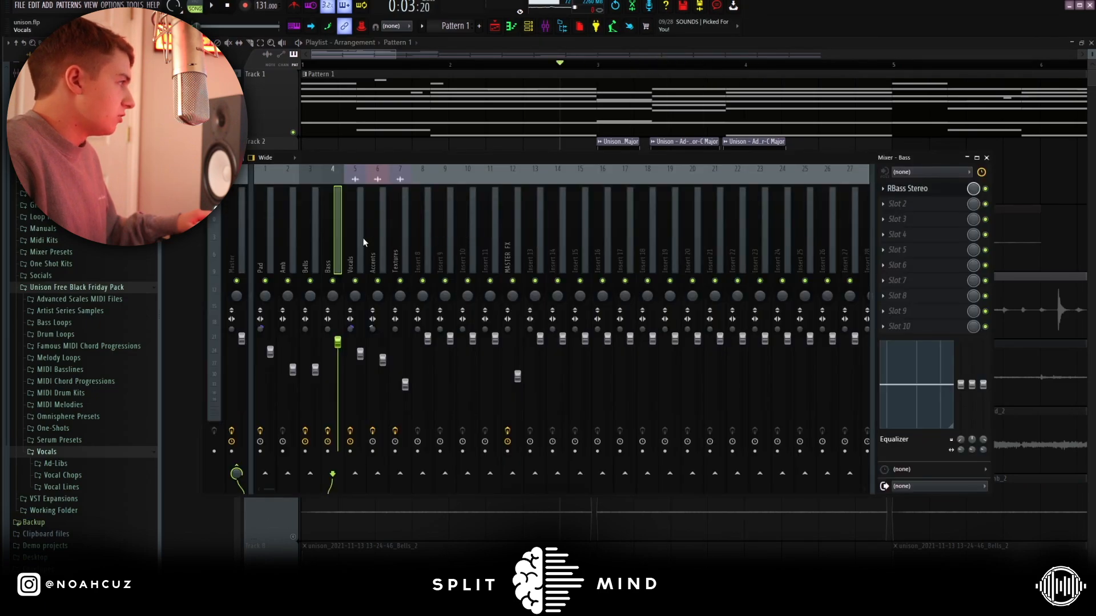
left_click(909, 189)
left_click(909, 204)
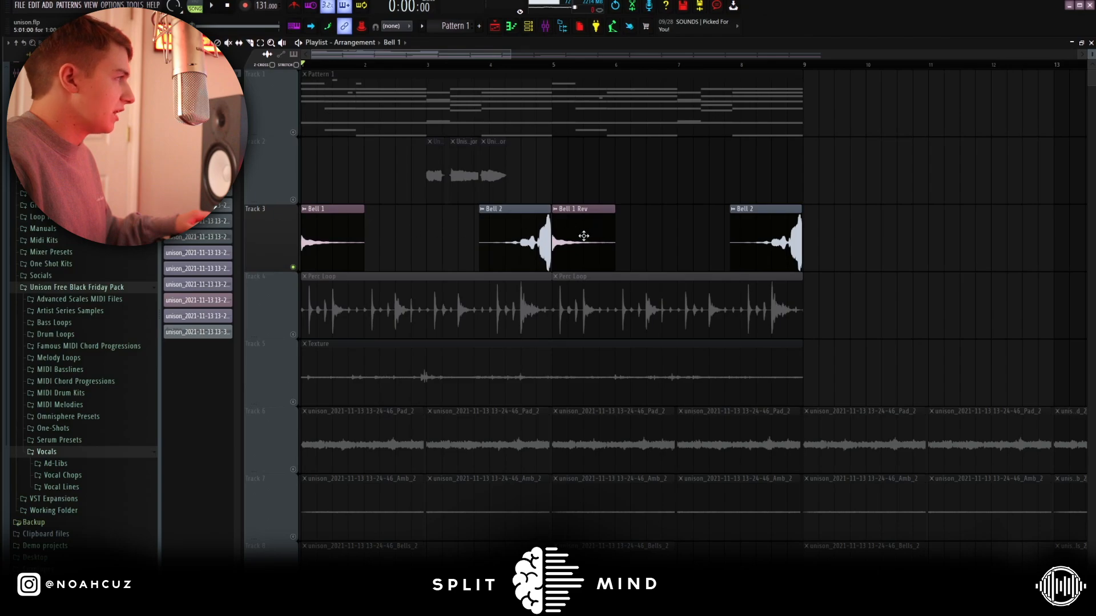
Play the bell clips on Track 3 and inspect the Pro-Q 3 equalizers on the Accents and Textures channels.
key("space")
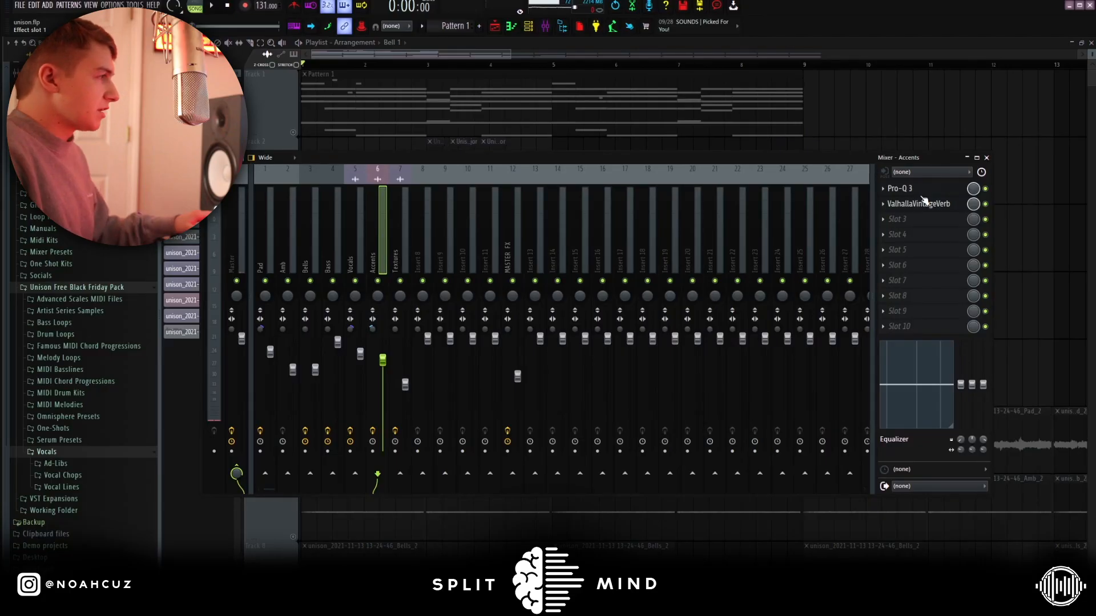
left_click(907, 189)
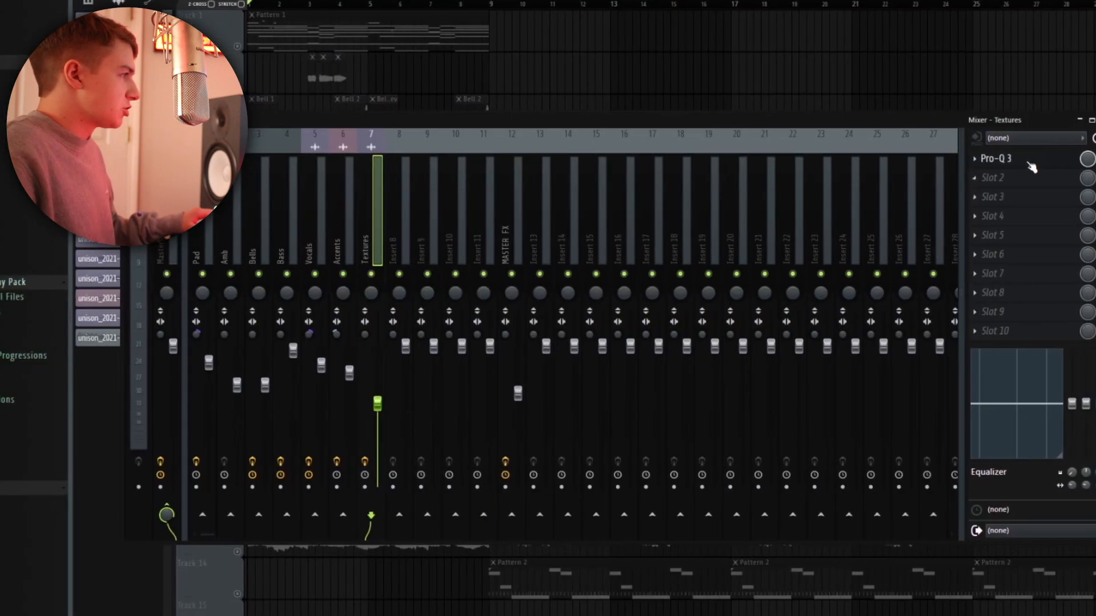
left_click(1027, 162)
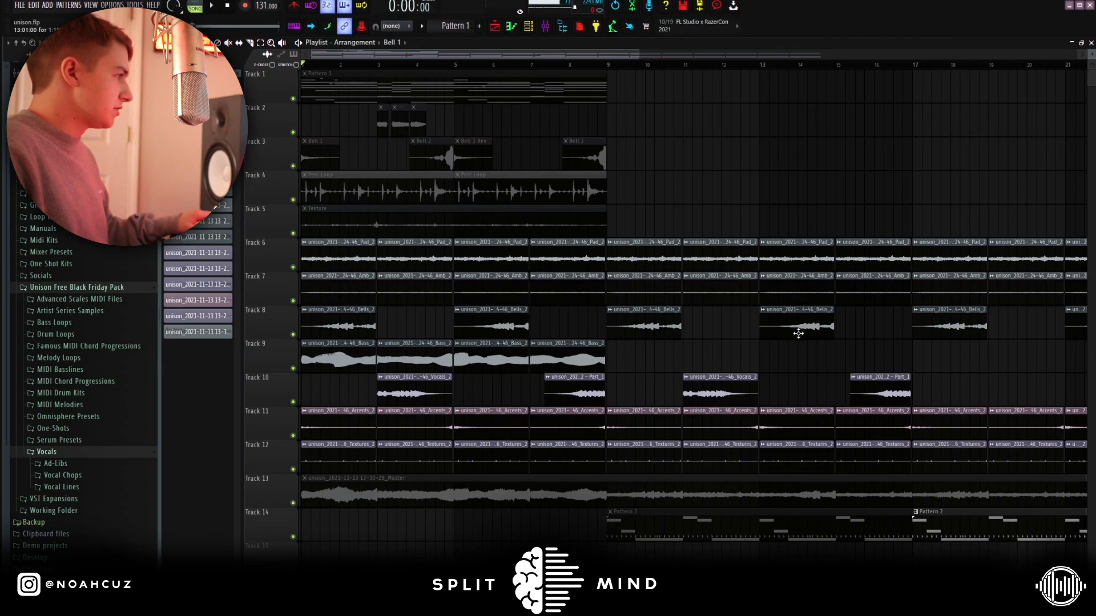
Examine the bounced clips' arrangement, open the first Bells clip on Track 8, and play it with the Track 6 pad soloed.
scroll(433, 341, "down", 3)
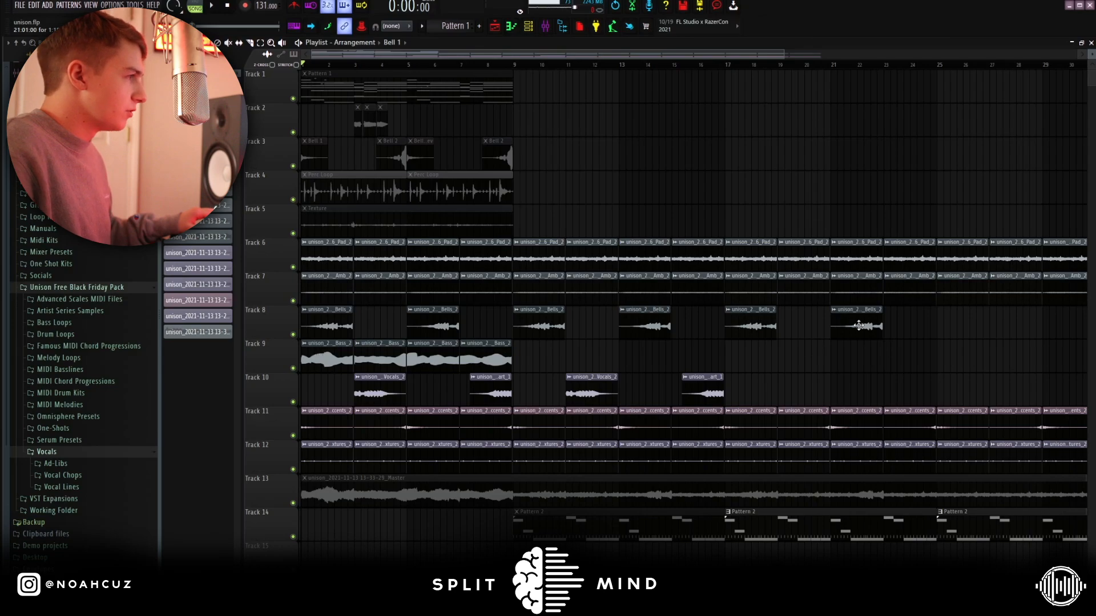
scroll(381, 346, "up", 3)
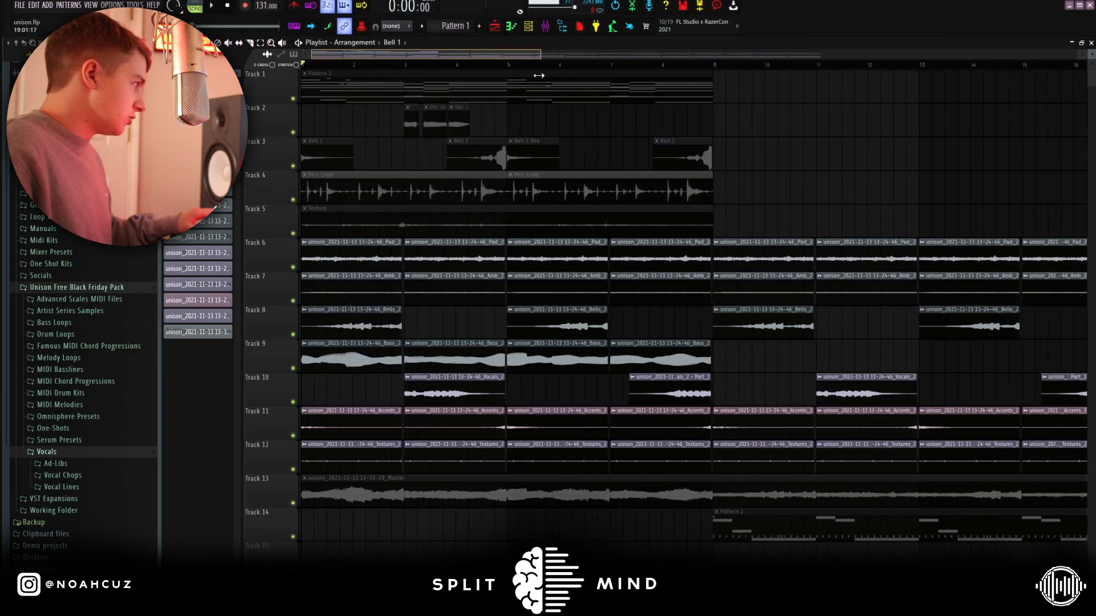
double_click(373, 329)
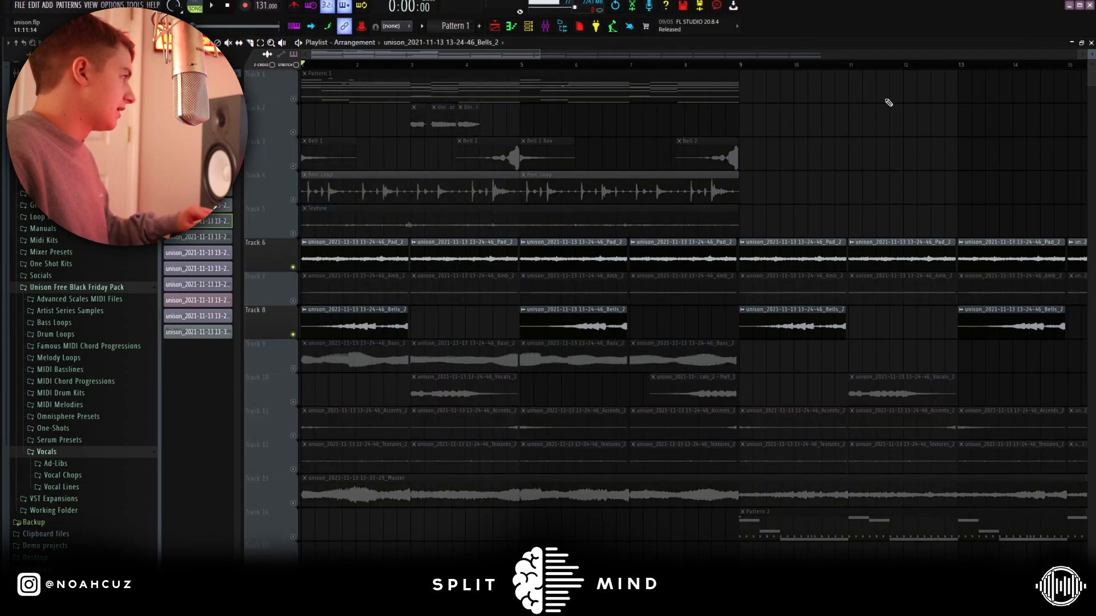
key("space")
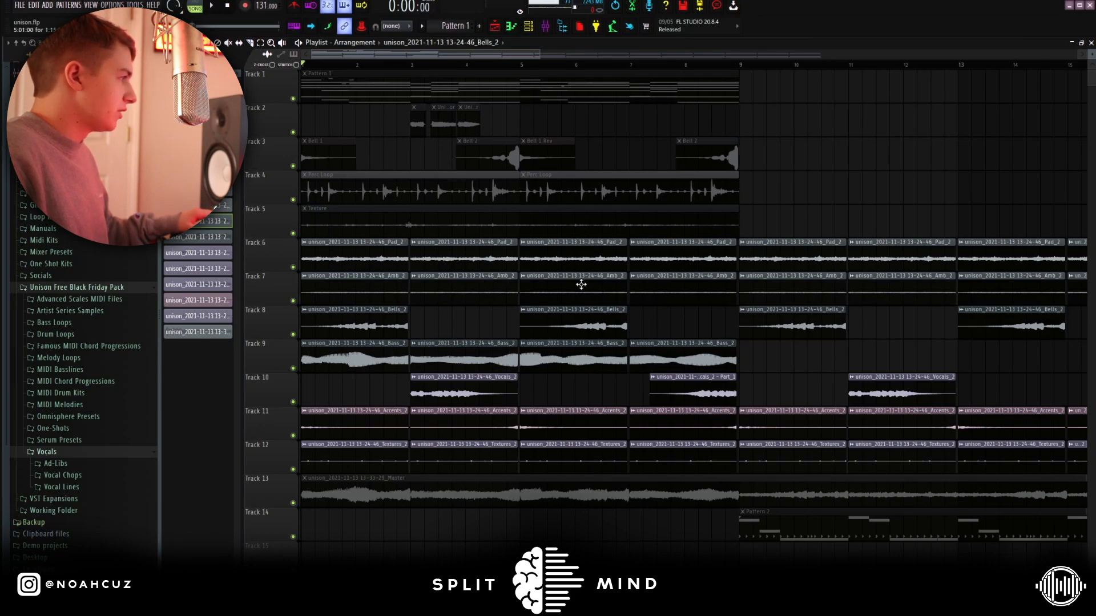
Select the bounced clips on Tracks 6 to 12 across the first eight bars and inspect the pad clip's declicking mode.
left_click_drag(713, 475, 296, 237)
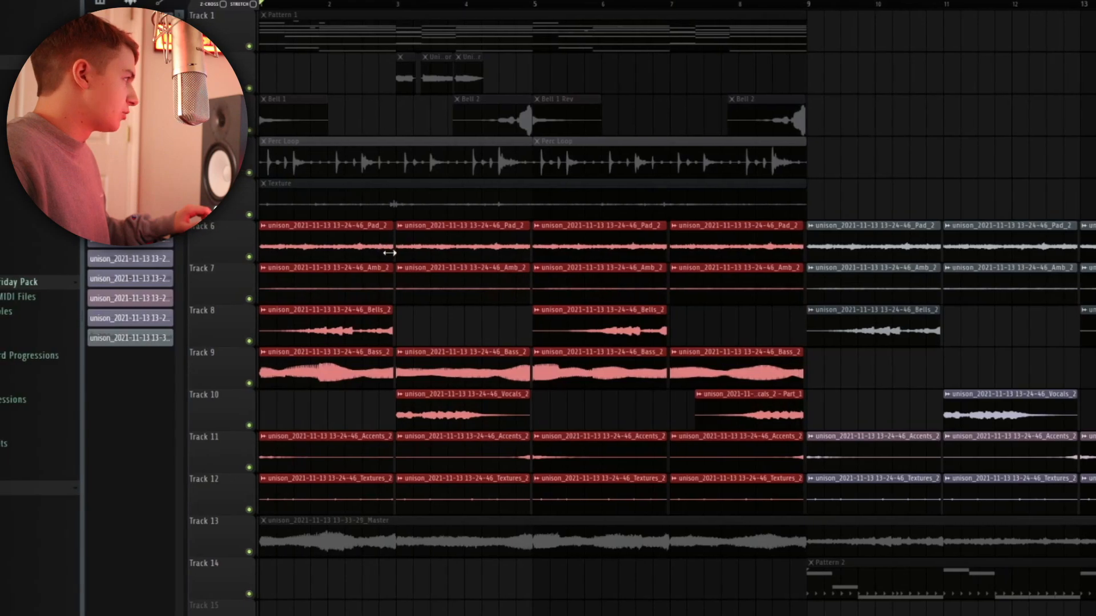
left_click(829, 173, "ctrl")
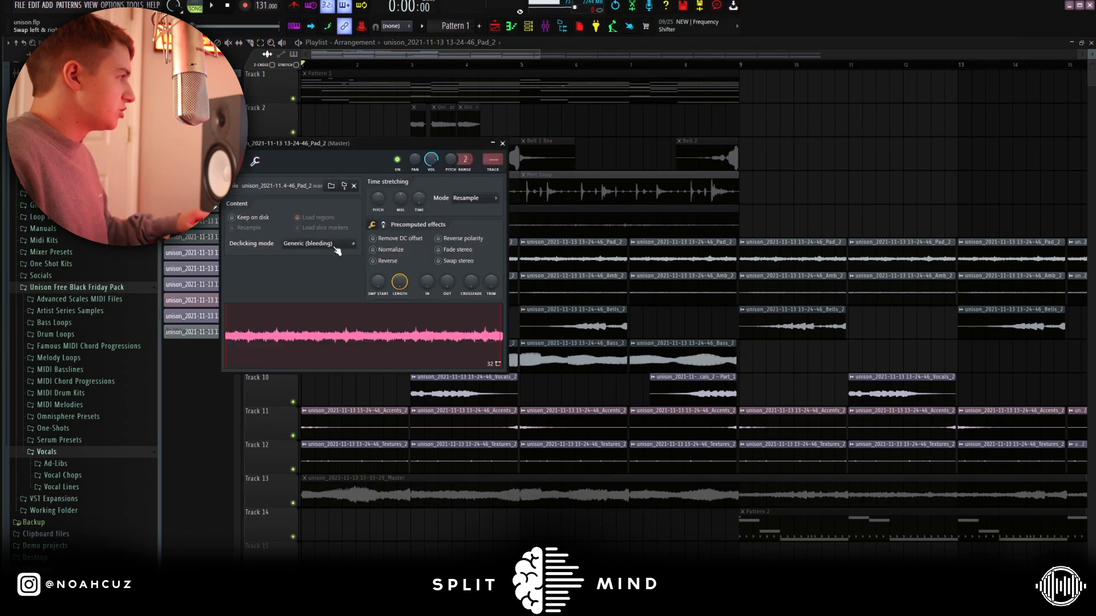
left_click(328, 244)
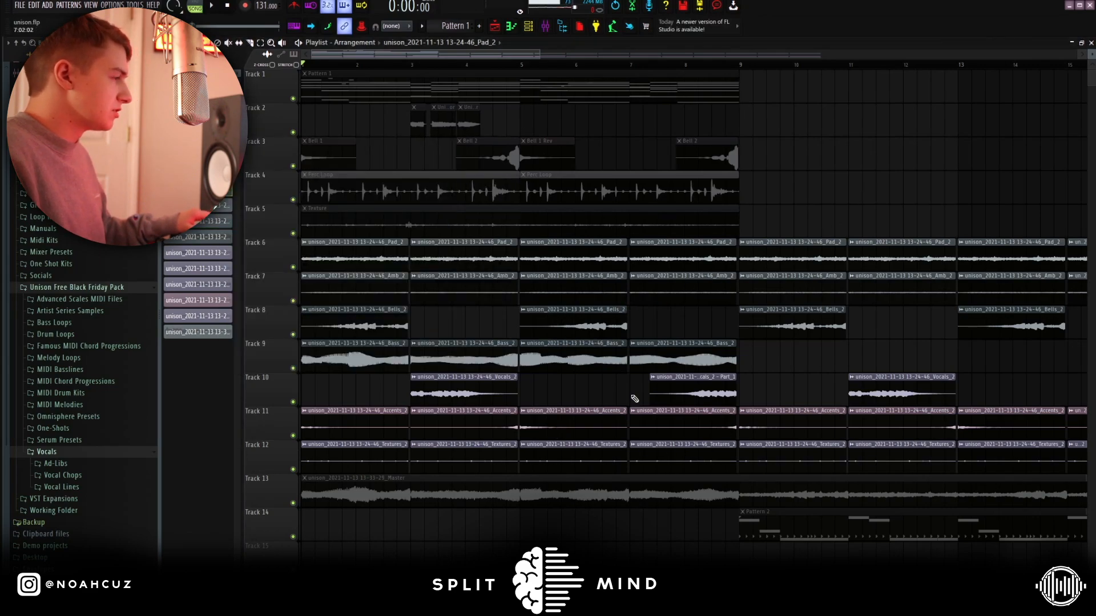
Open both vocal clips in the first eight bars of Track 10 to inspect their sample settings.
double_click(457, 393)
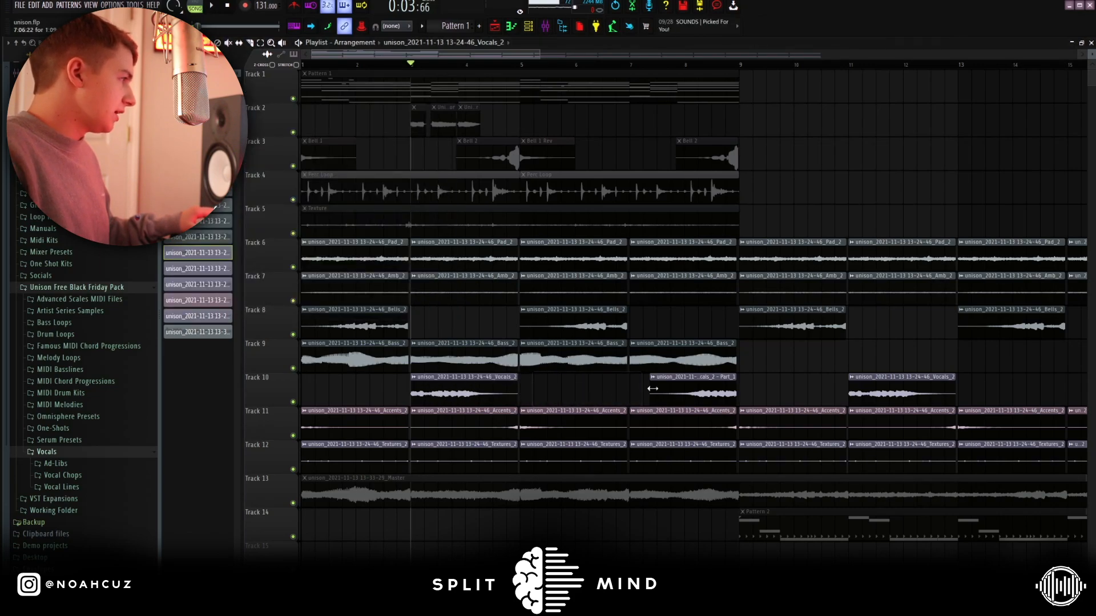
left_click(654, 382)
left_click(761, 399)
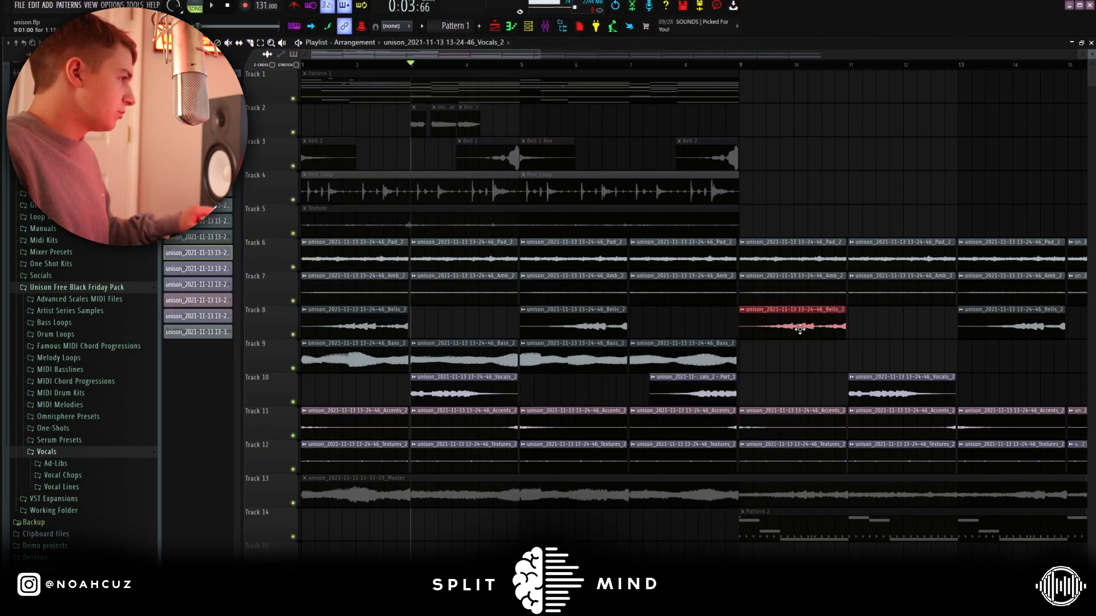
double_click(693, 391)
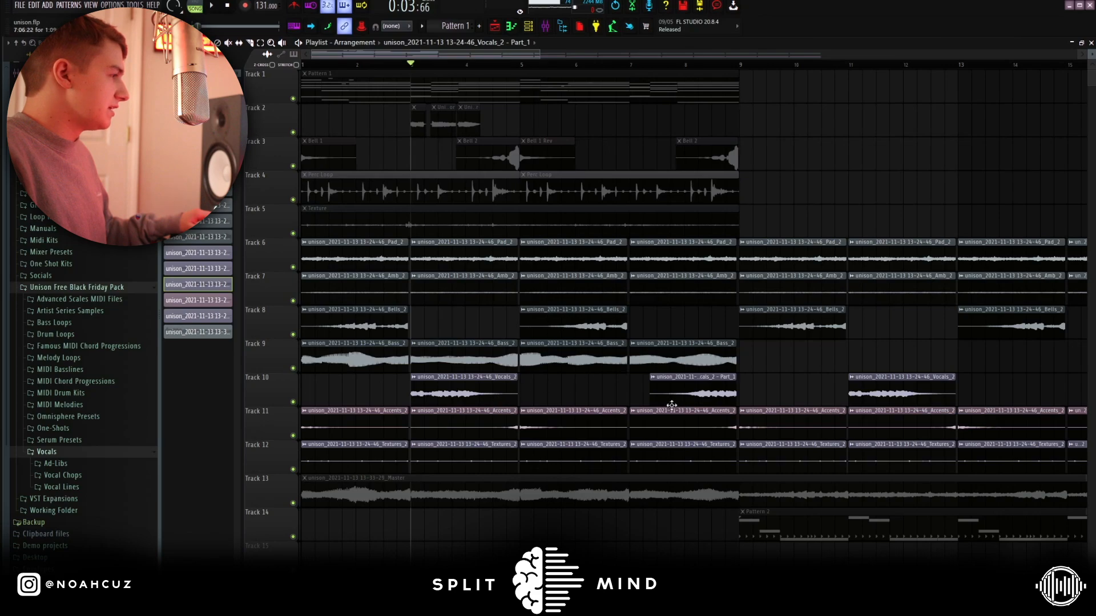
Play the arrangement from bar 3, solo Track 13, and unmute its bounced Master clip.
key("space")
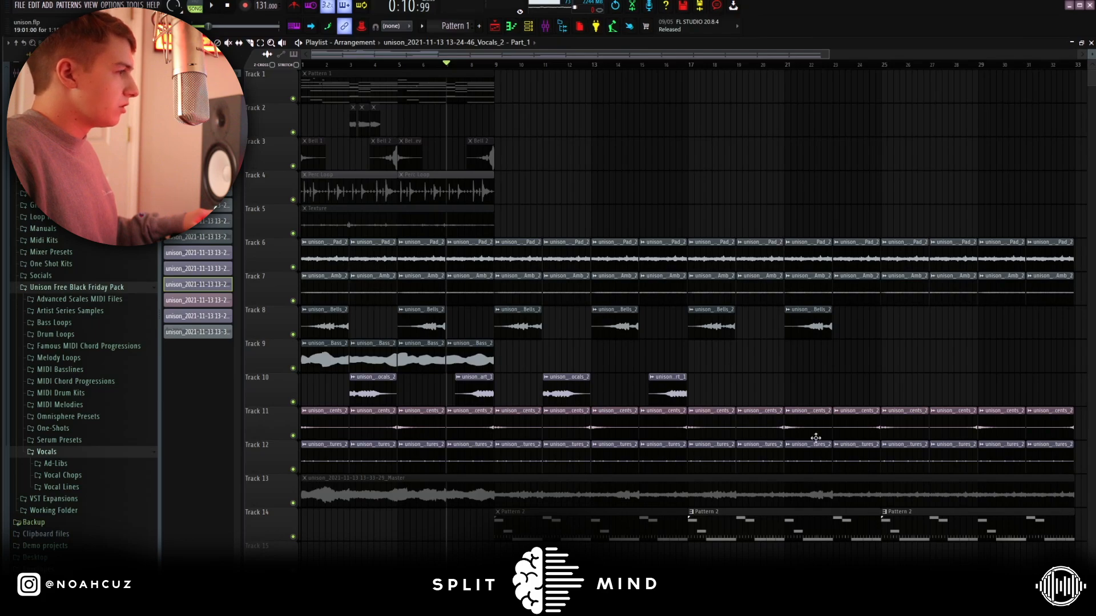
right_click(293, 503)
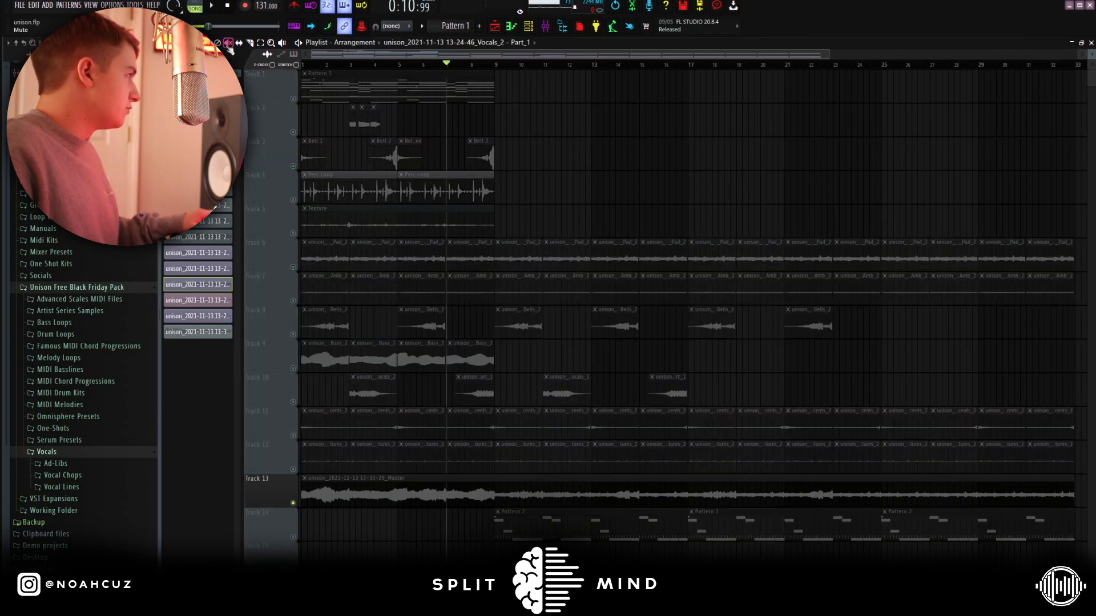
left_click(456, 490)
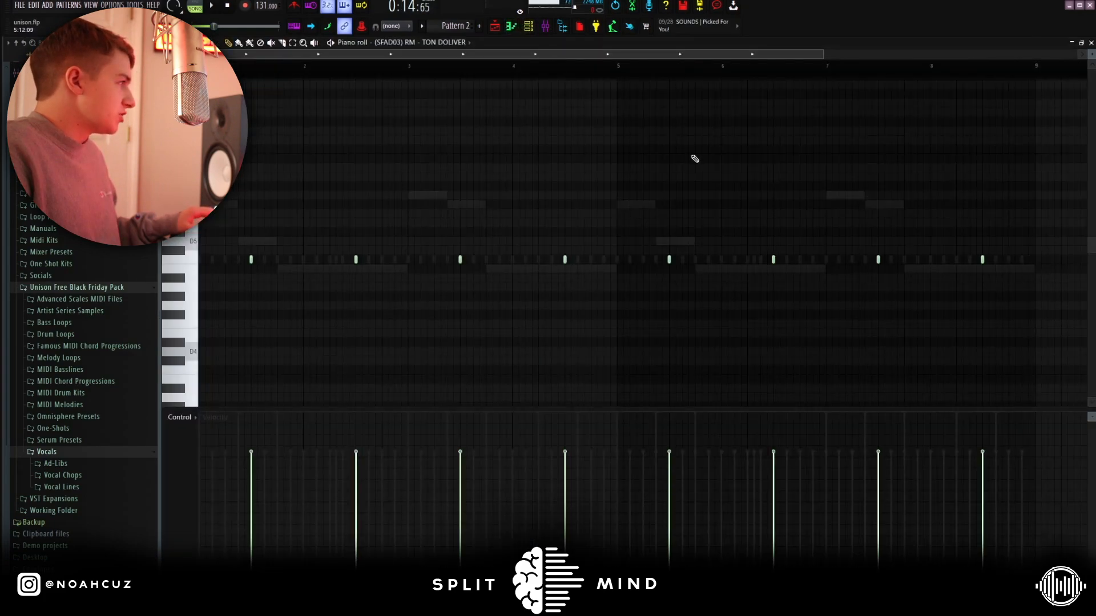
Play Pattern 2's TON DOLIVER rim, PLASTIC hi-hat and 808 (Wave) parts in the piano roll to examine their notes.
key("space")
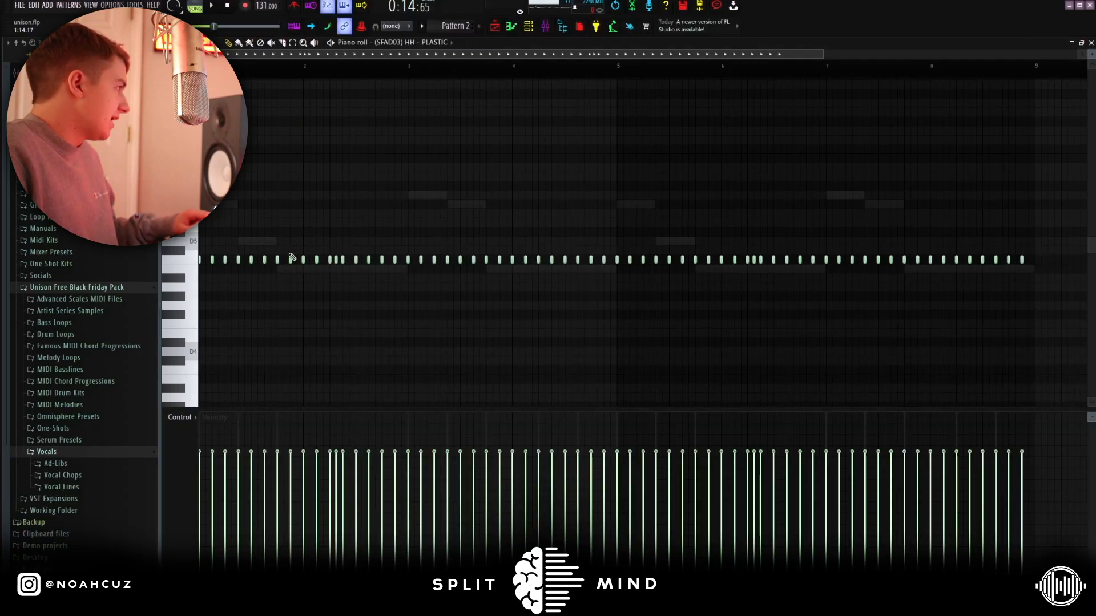
key("space")
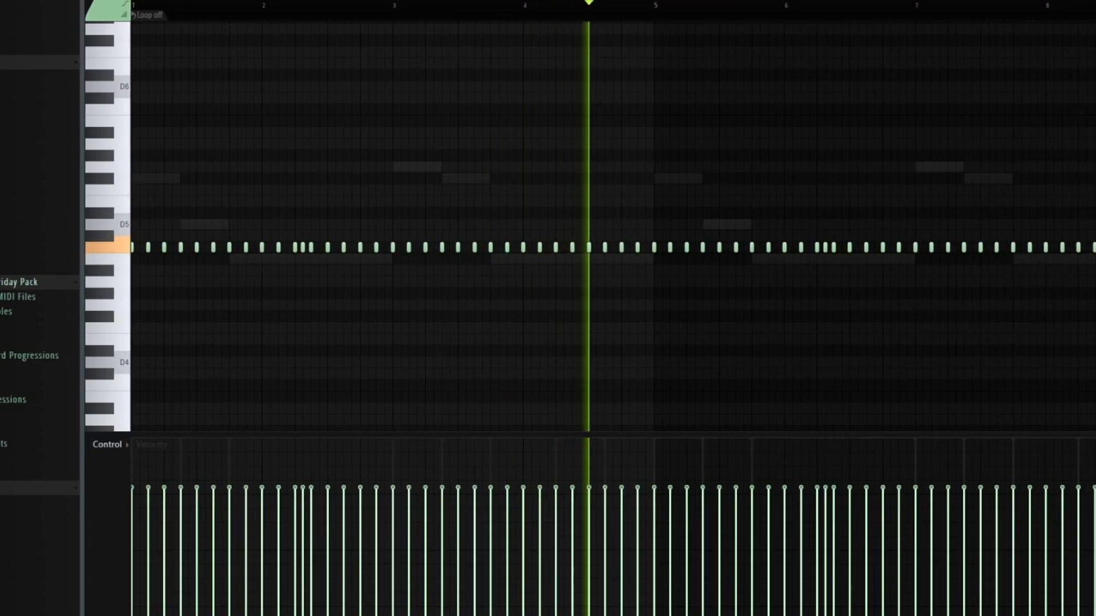
key("space")
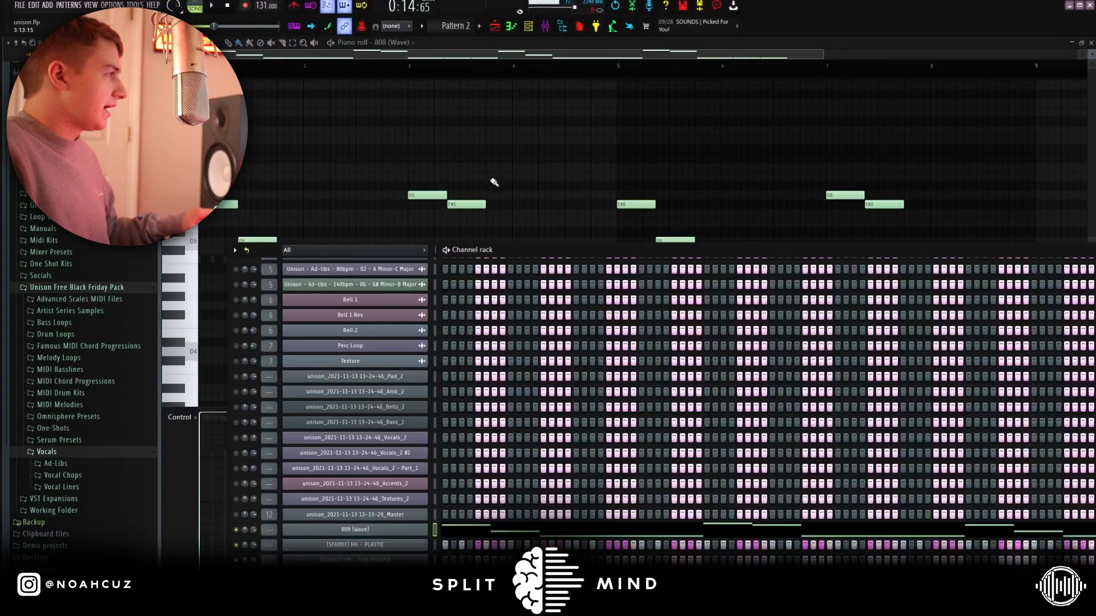
key("F6")
key("space")
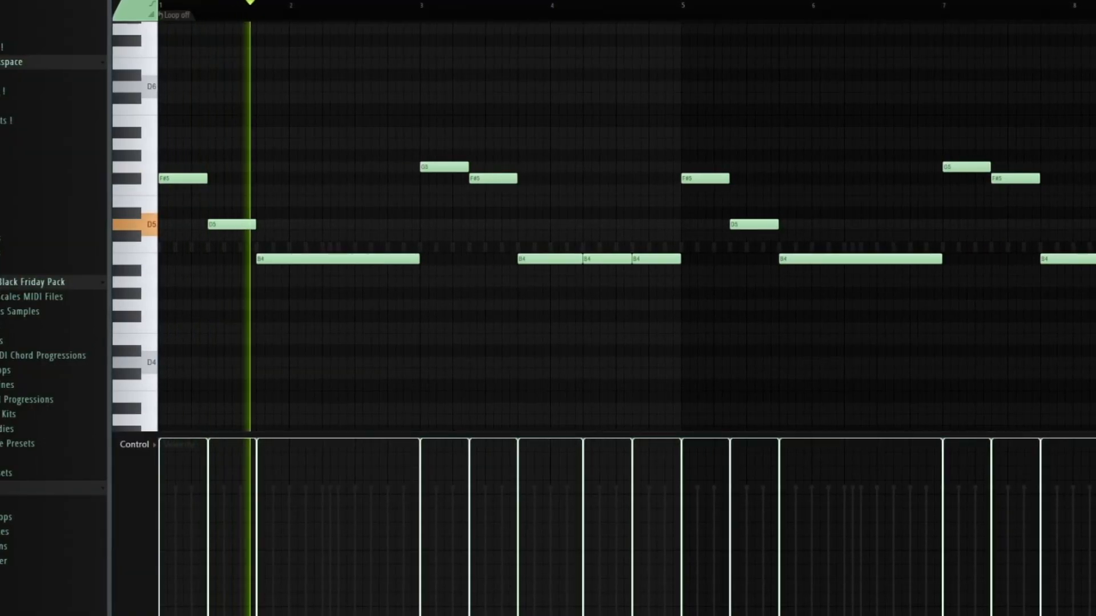